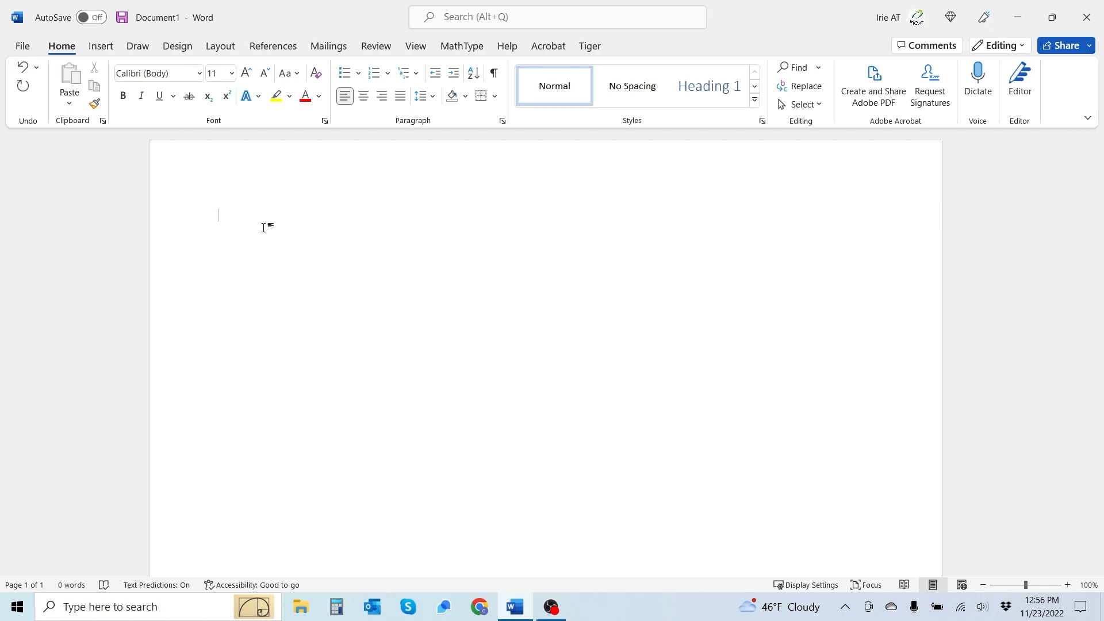
- Write an English introduction ending in "What's your name?" and, below a blank line, a Spanish reply ending in "Mucho gusto."
{"action": "key", "text": "Return"}
{"action": "key", "text": "Return"}
{"action": "type", "text": "Hola Cody. Me llamo es Justin. Mucho gusto."}
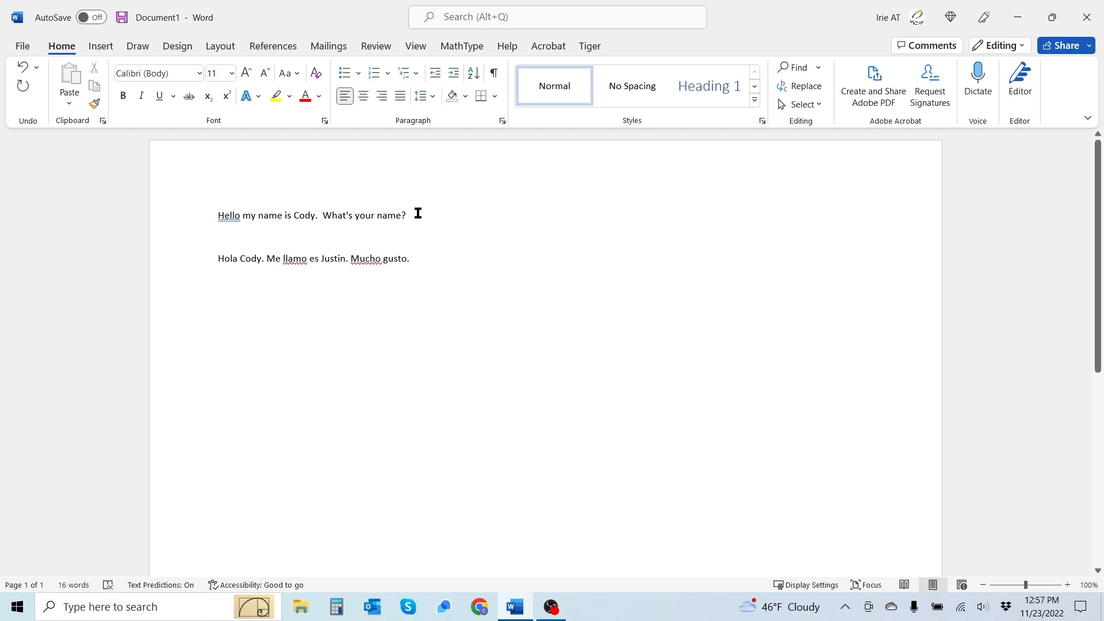
- Open the default Tiger profile's settings and set the default language to English (Unified) with Grade 1 (uncontracted) braille
{"action": "left_click", "coordinate": [592, 46]}
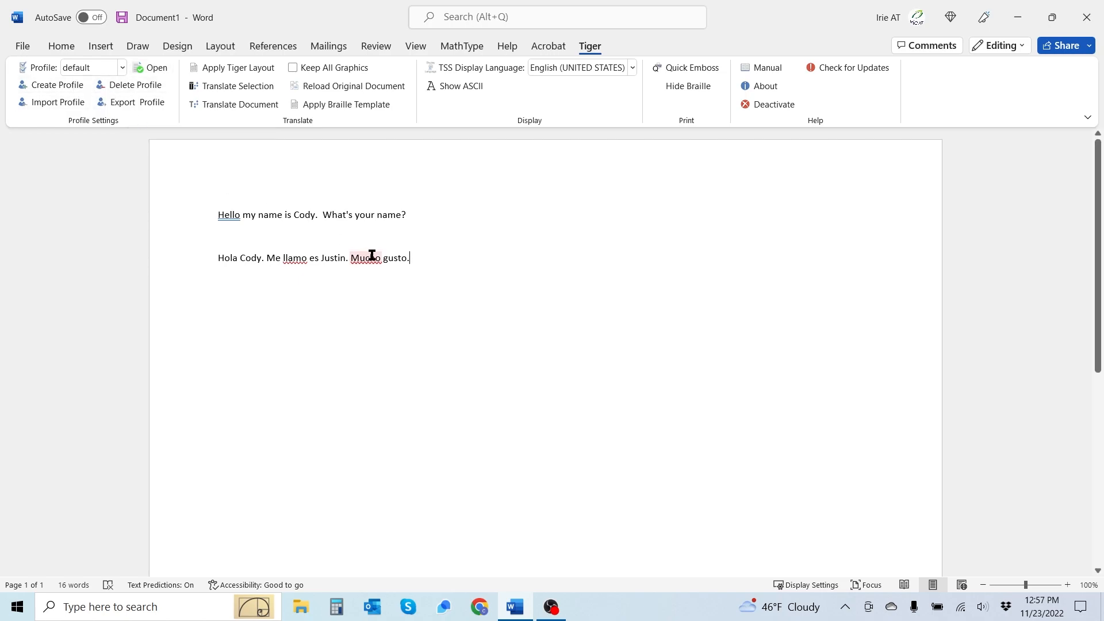
{"action": "left_click", "coordinate": [153, 69]}
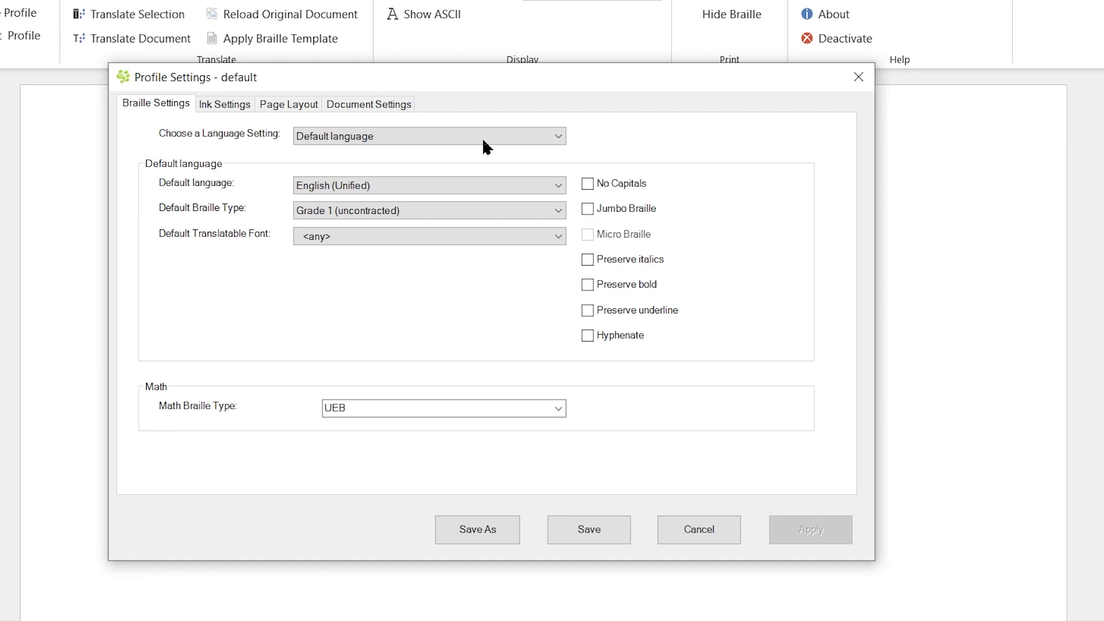
{"action": "left_click", "coordinate": [552, 139]}
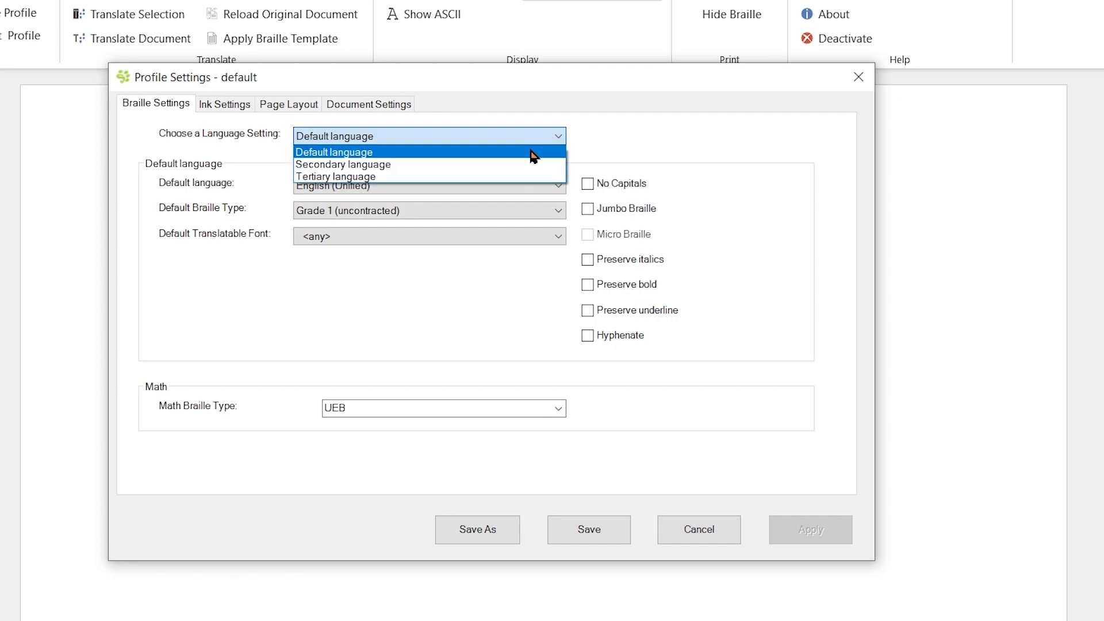
{"action": "left_click", "coordinate": [504, 152]}
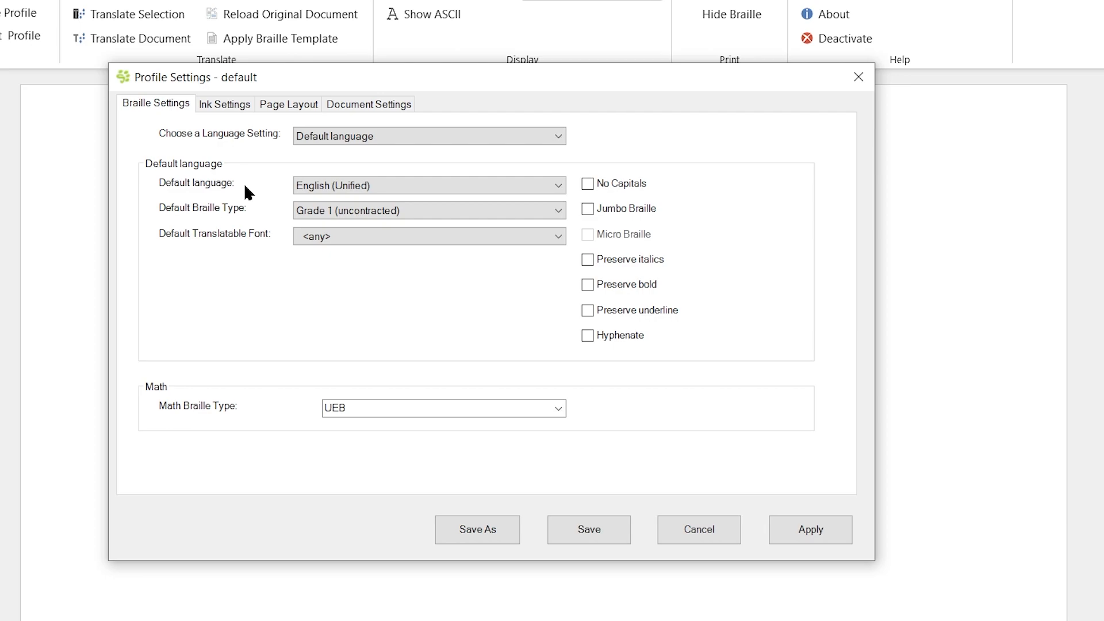
{"action": "left_click", "coordinate": [554, 187]}
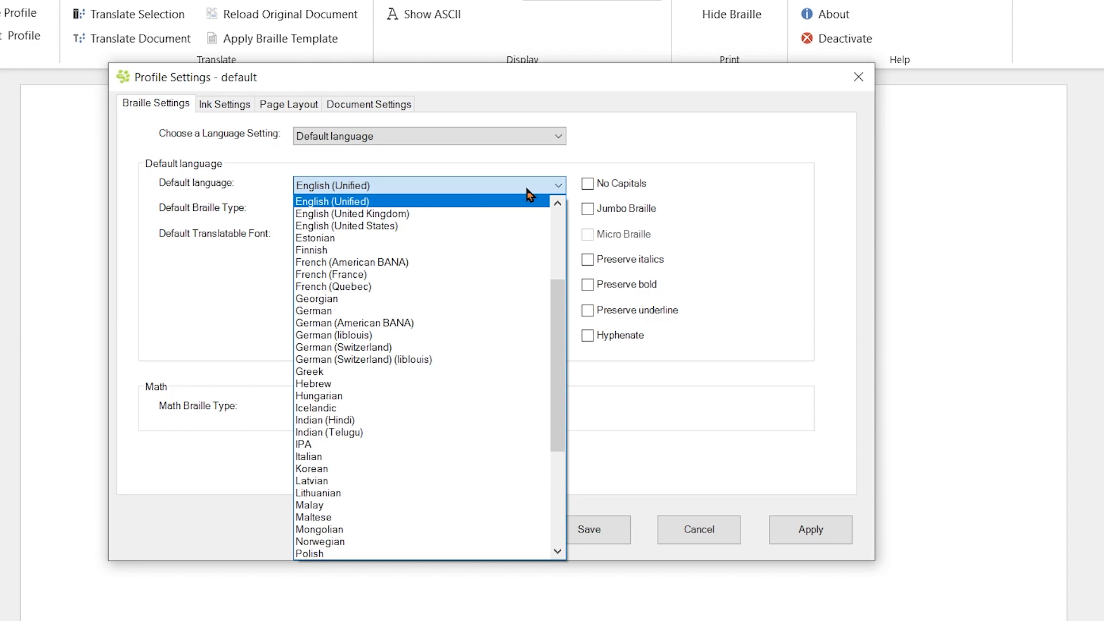
{"action": "left_click", "coordinate": [518, 202]}
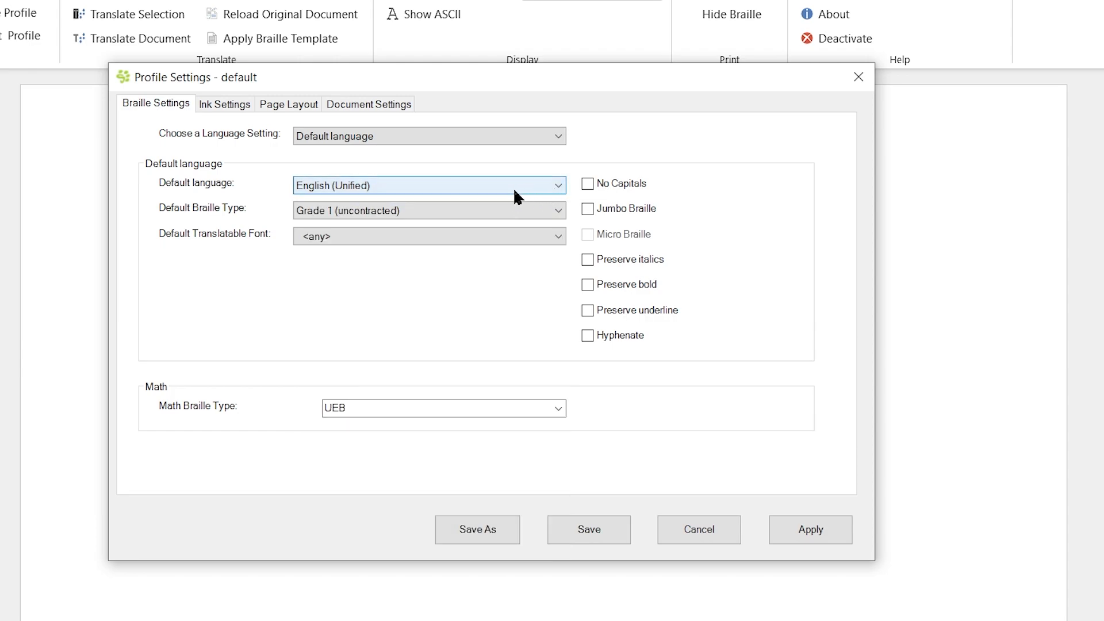
{"action": "left_click", "coordinate": [544, 211]}
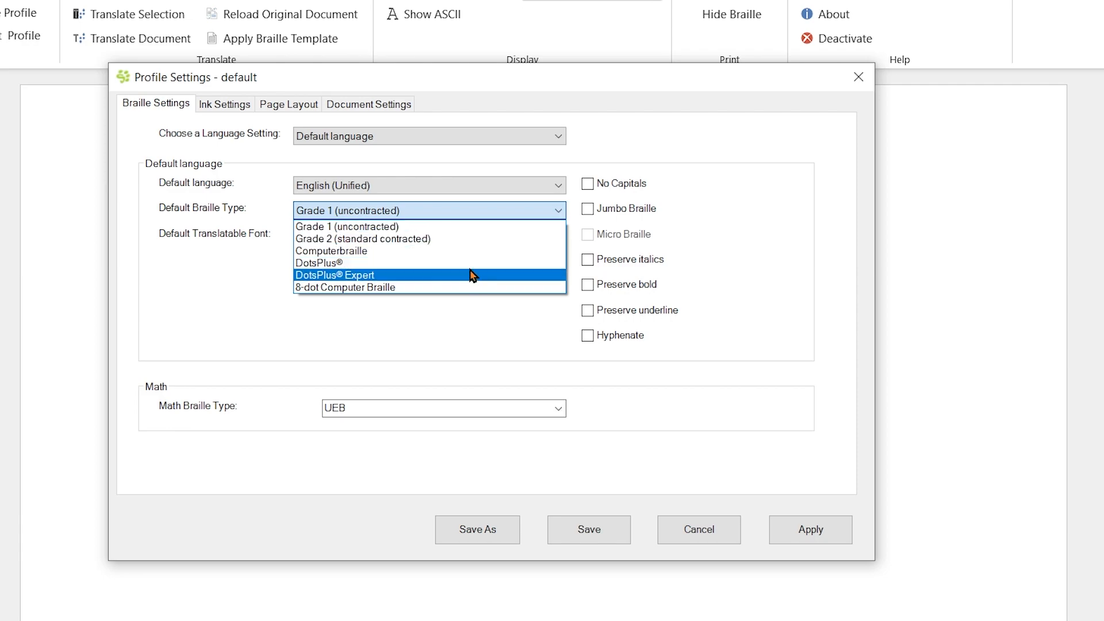
{"action": "left_click", "coordinate": [479, 227]}
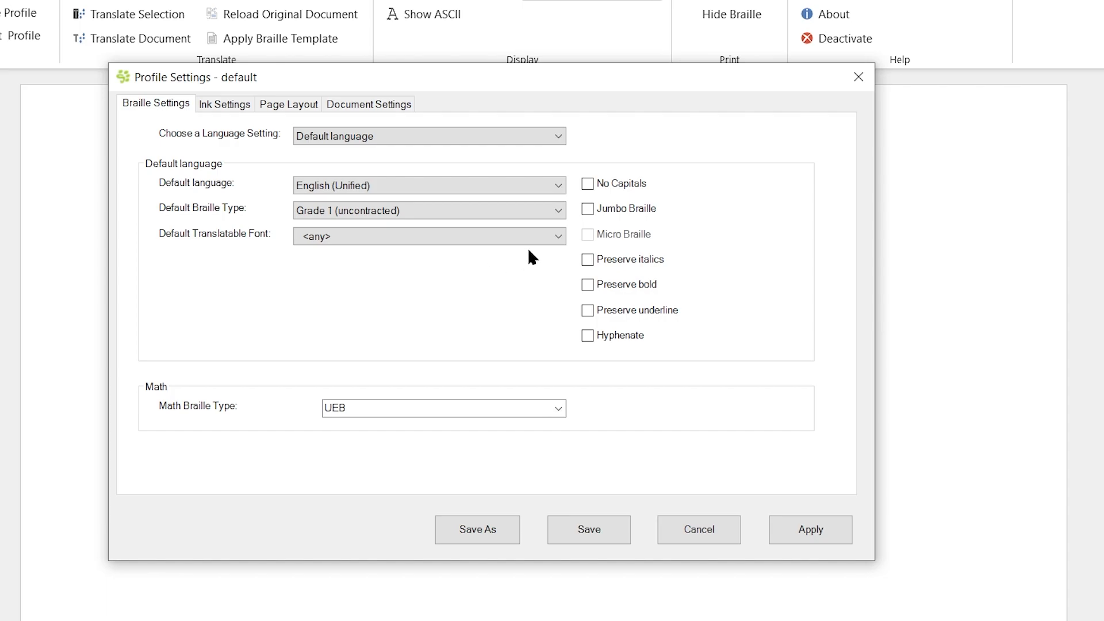
- Set the default language's translatable font to Arial
{"action": "left_click", "coordinate": [559, 236]}
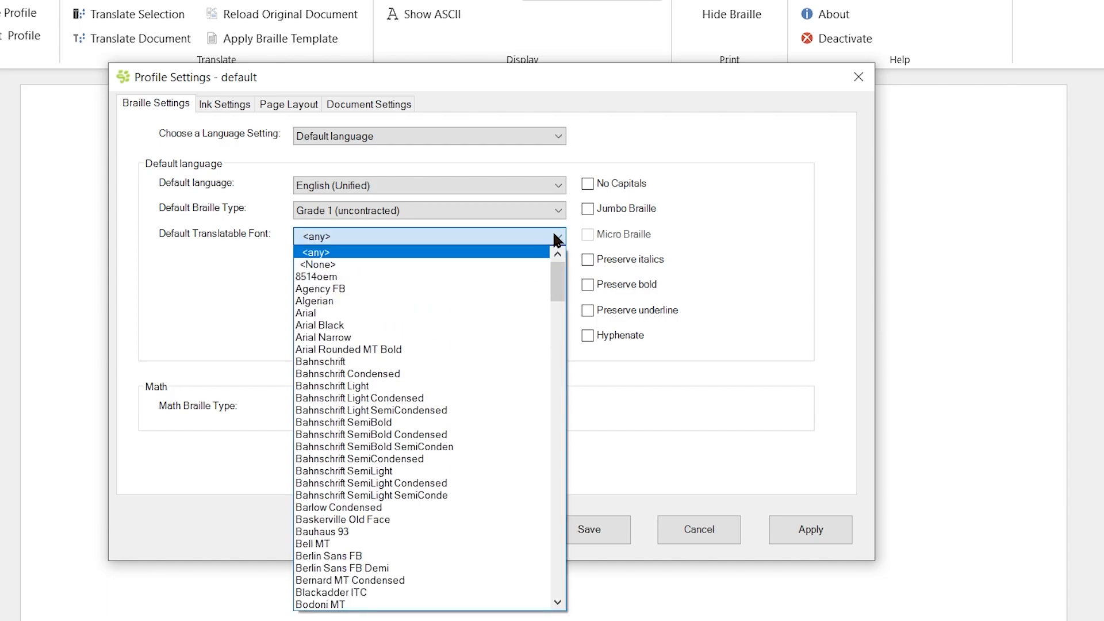
{"action": "left_click", "coordinate": [499, 254]}
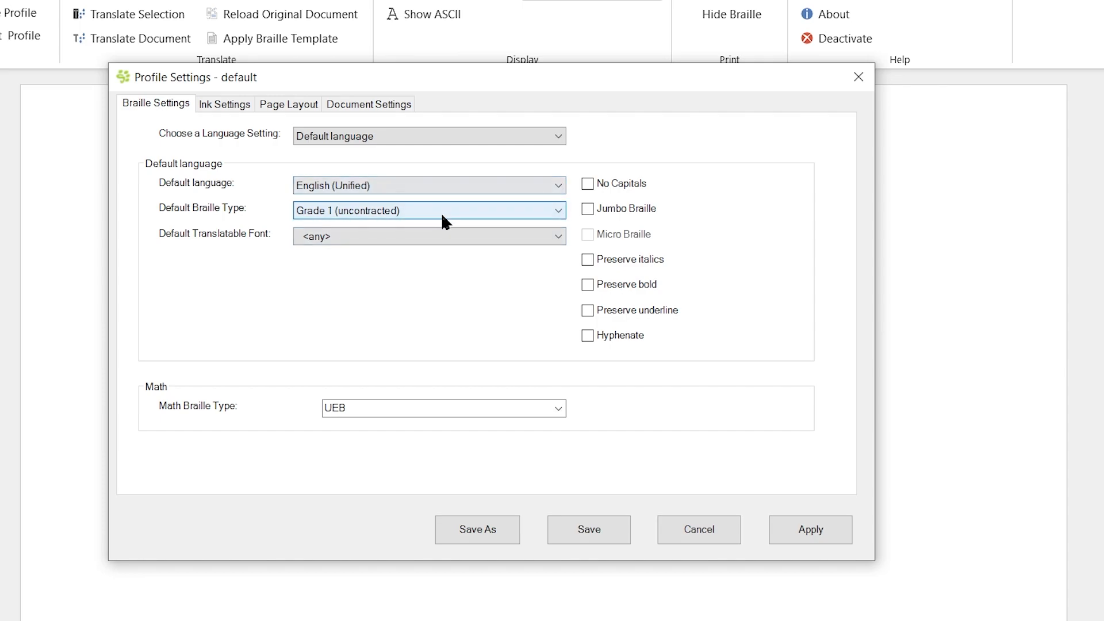
{"action": "left_click", "coordinate": [527, 236]}
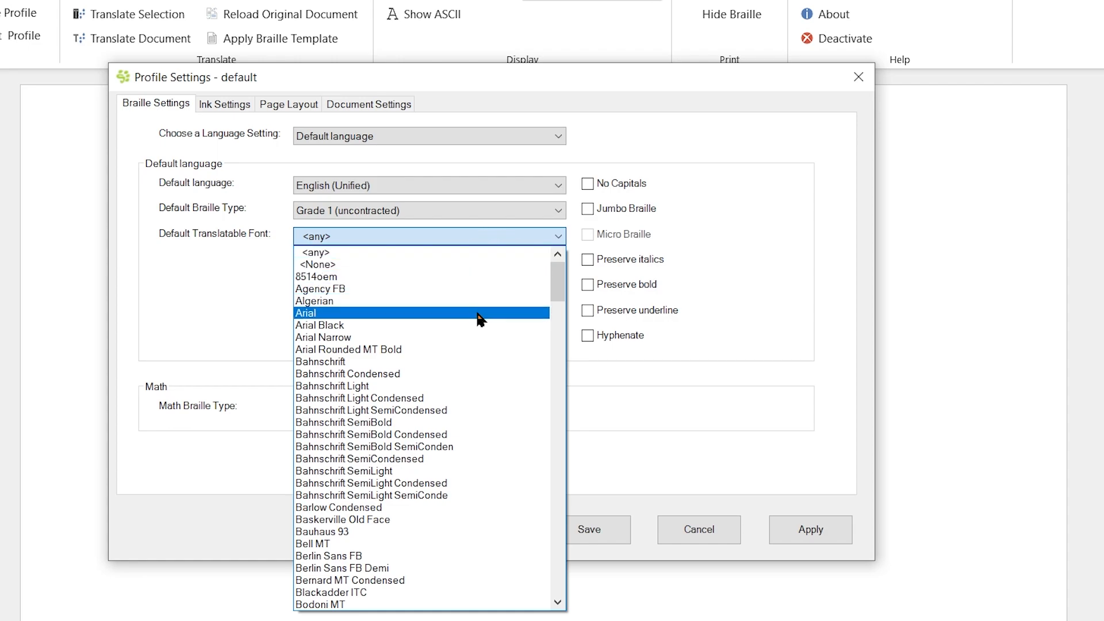
{"action": "left_click", "coordinate": [481, 317]}
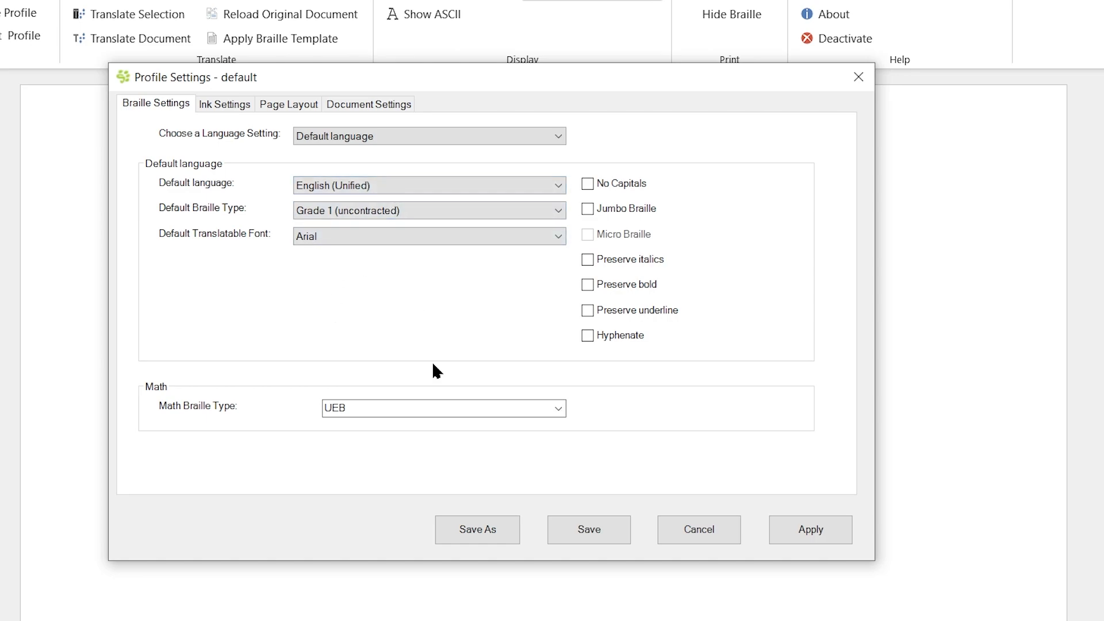
- Set the profile's secondary language to Spanish (American BANA) with Grade 1 (uncontracted) braille
{"action": "left_click", "coordinate": [545, 136]}
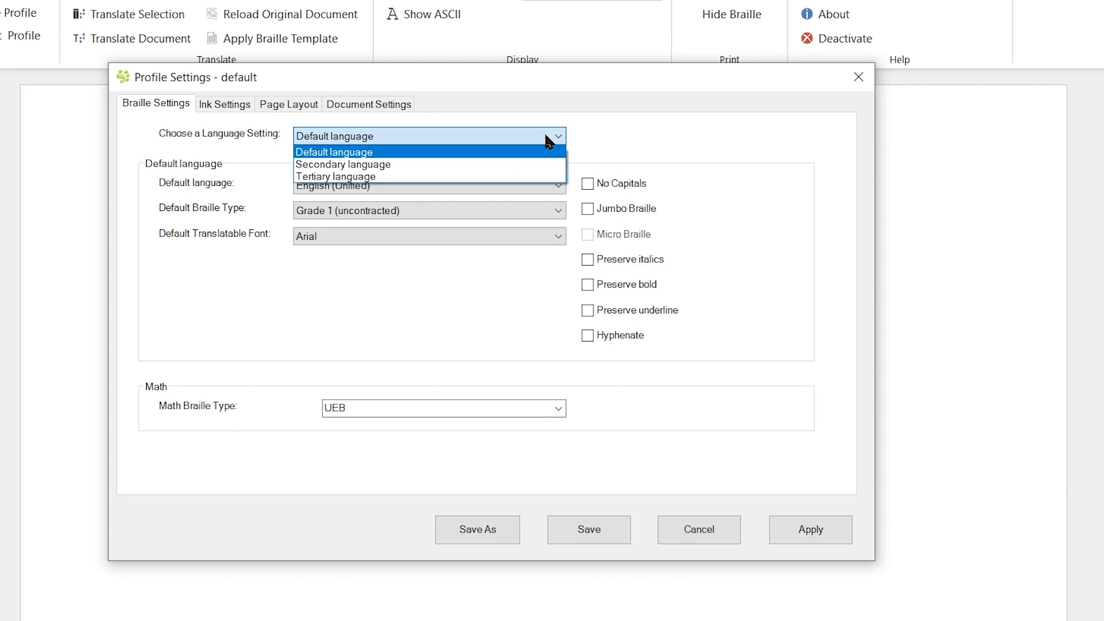
{"action": "left_click", "coordinate": [445, 165]}
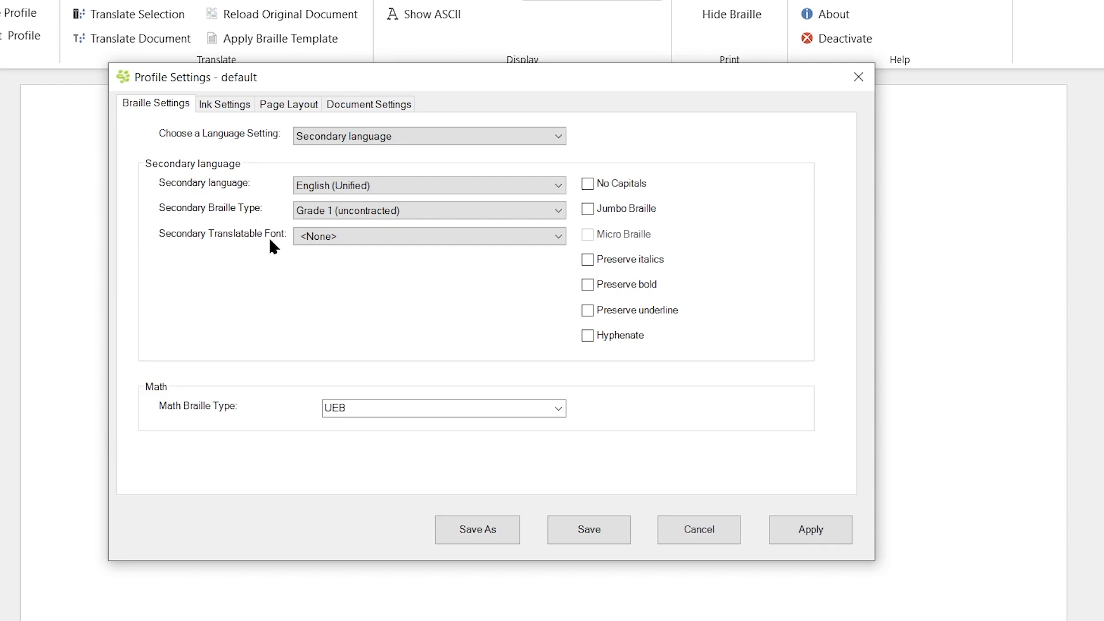
{"action": "left_click", "coordinate": [559, 191]}
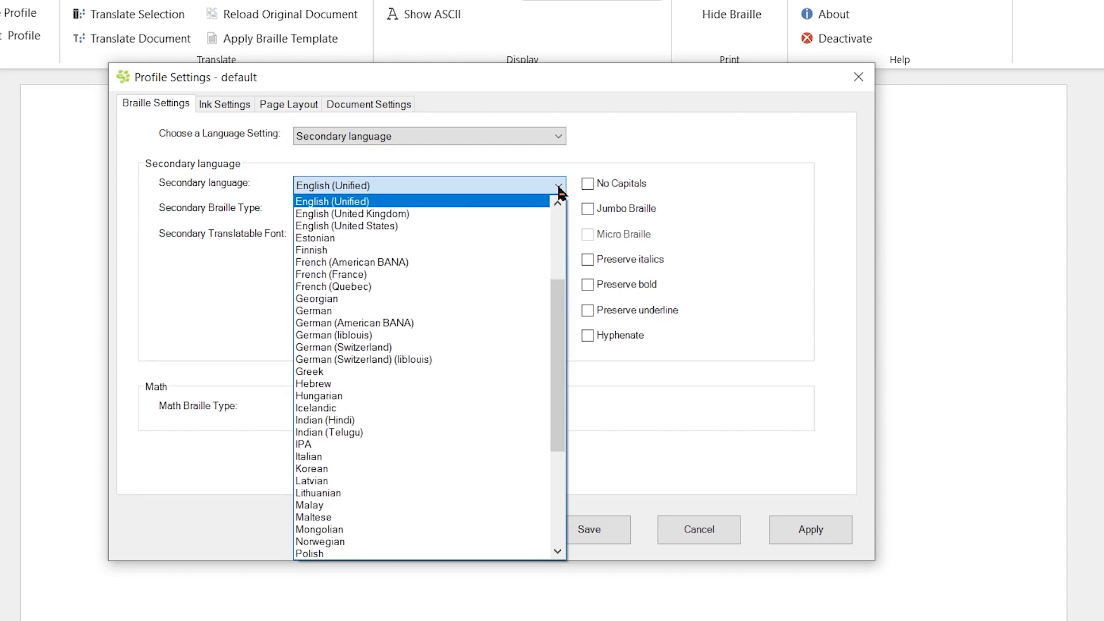
{"action": "key", "text": "s"}
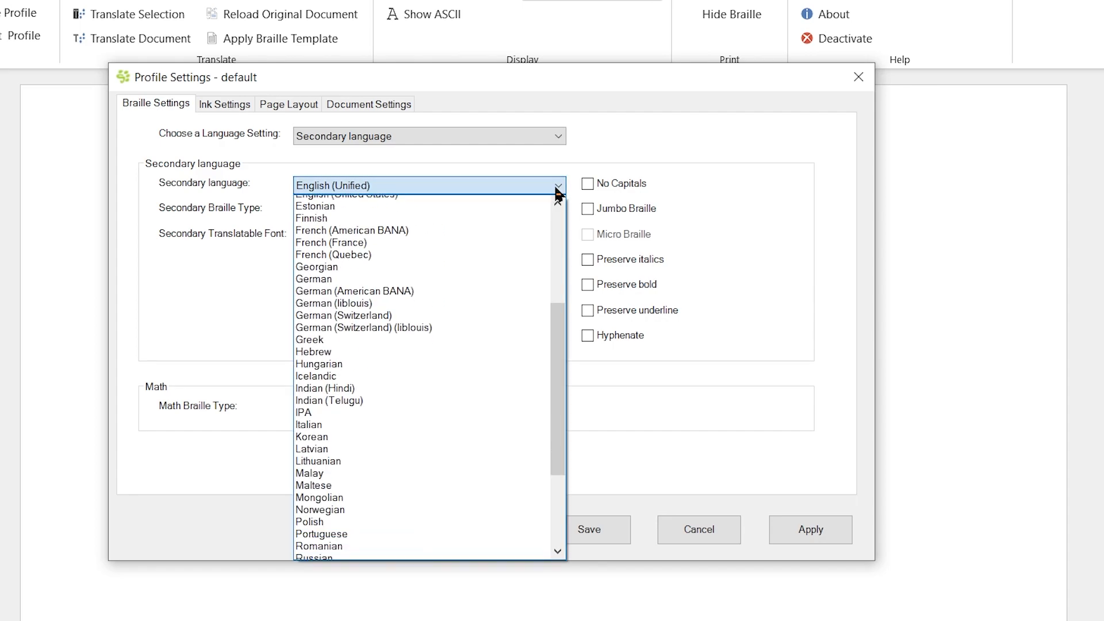
{"action": "scroll", "coordinate": [483, 430], "scroll_direction": "down", "scroll_amount": 2}
{"action": "left_click", "coordinate": [462, 530]}
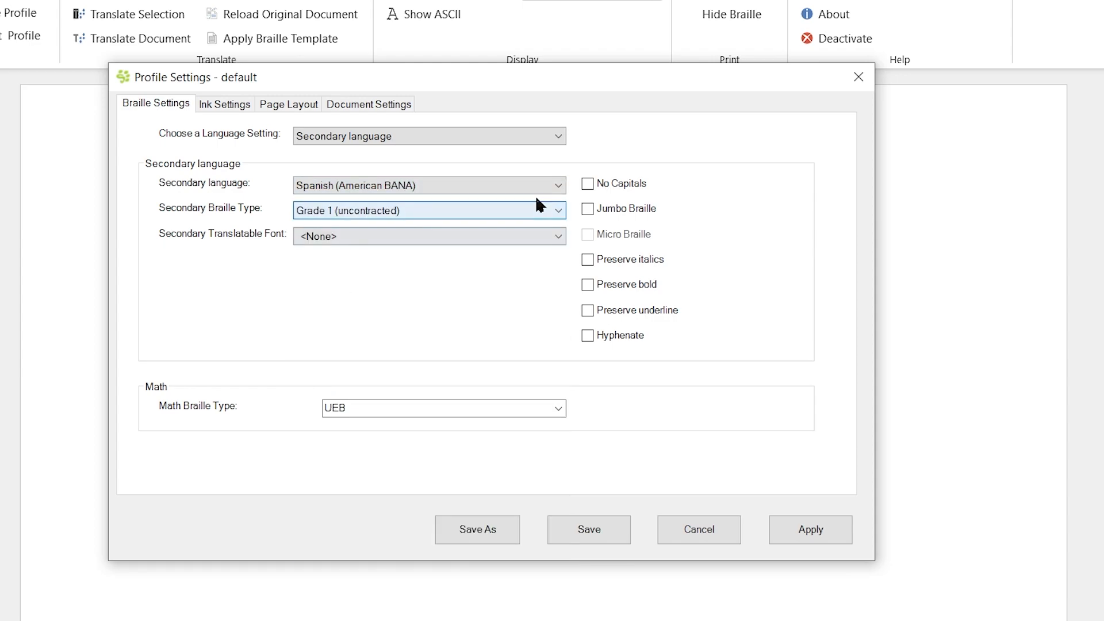
{"action": "left_click", "coordinate": [556, 212]}
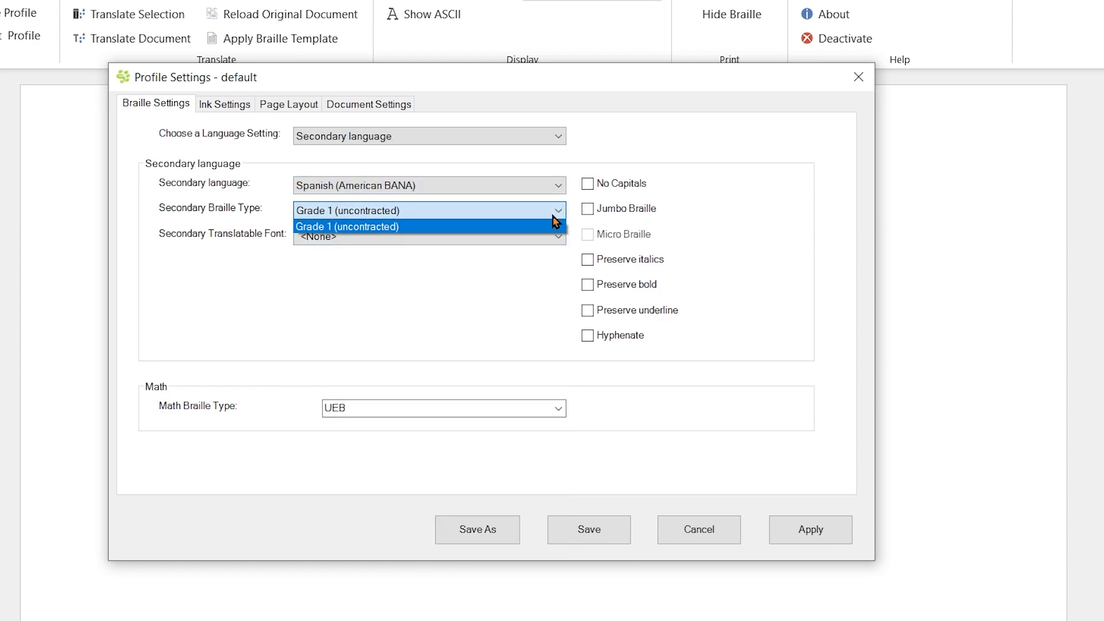
{"action": "left_click", "coordinate": [484, 227]}
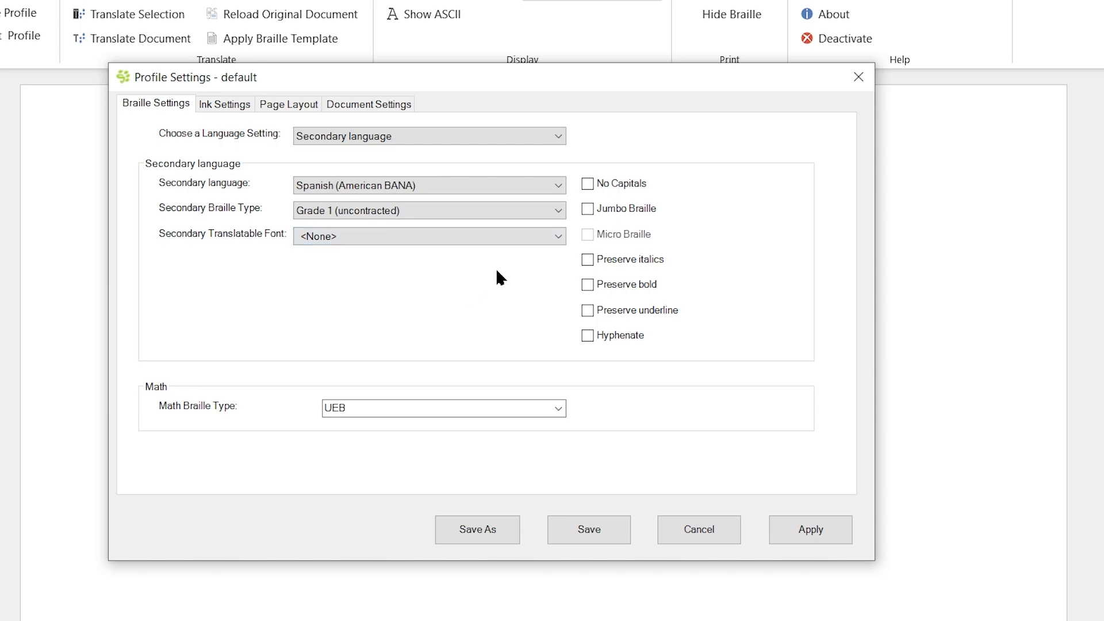
- Set the secondary language's translatable font to Calibri, and apply and save the profile
{"action": "left_click", "coordinate": [558, 238]}
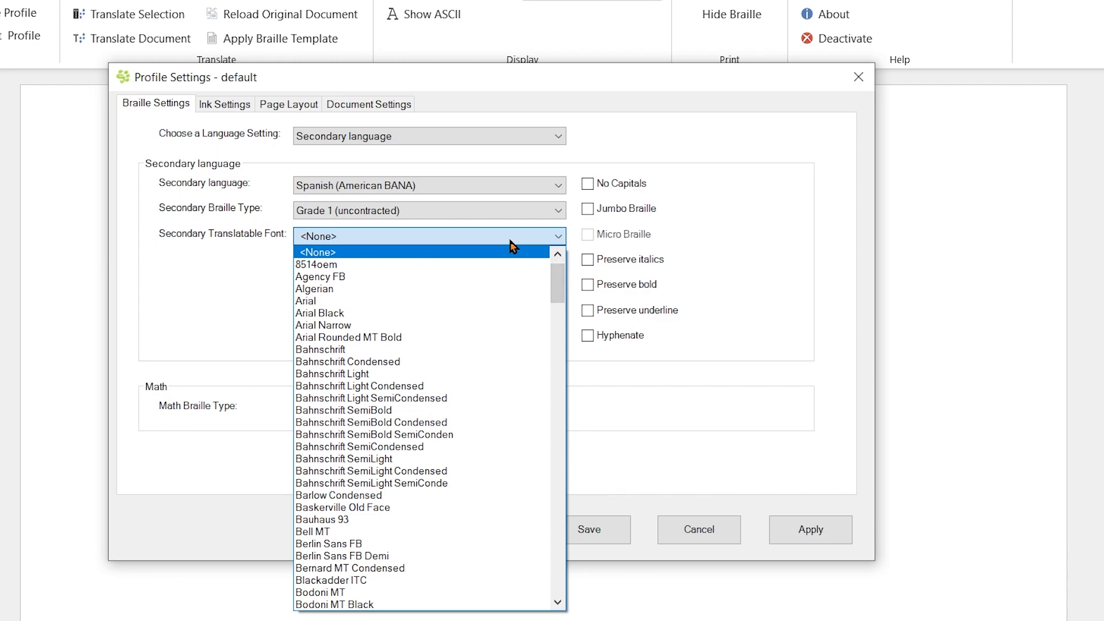
{"action": "key", "text": "c"}
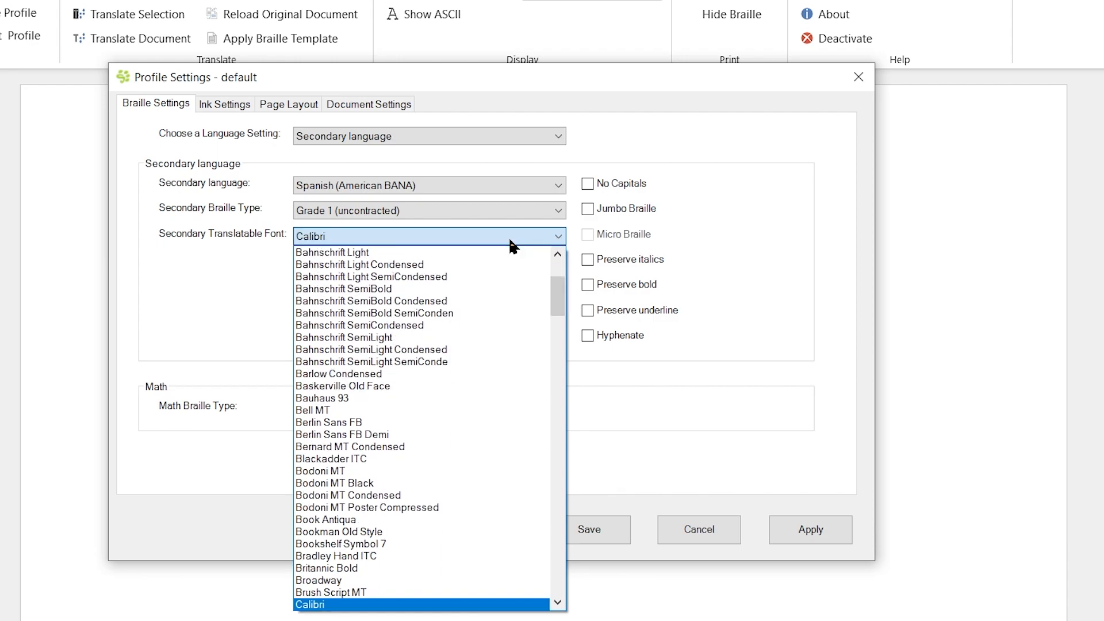
{"action": "left_click", "coordinate": [459, 605]}
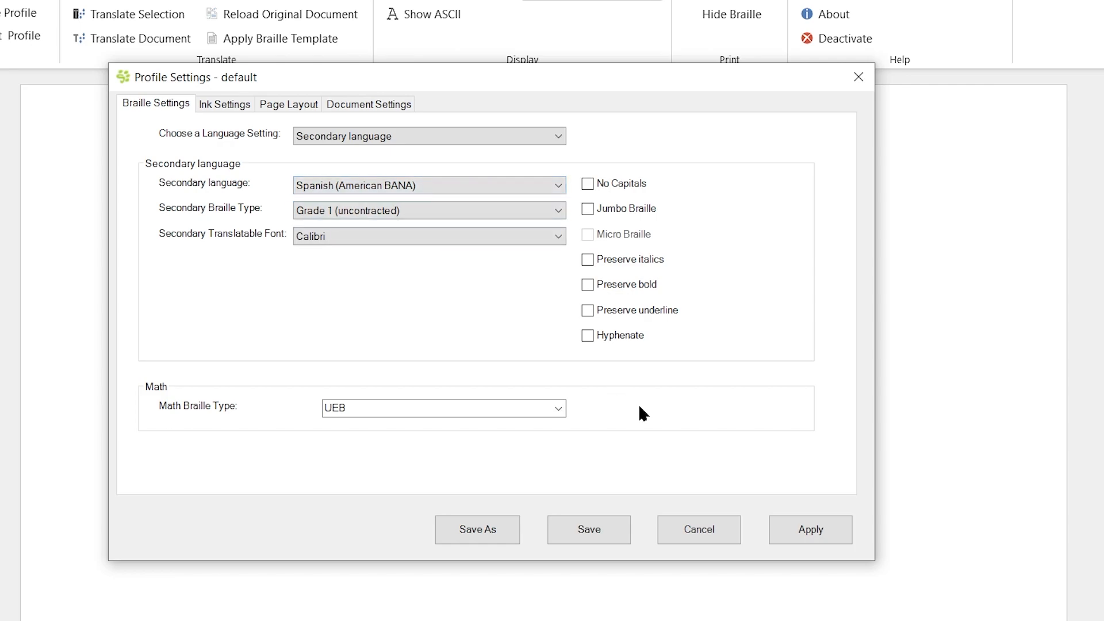
{"action": "left_click", "coordinate": [799, 539]}
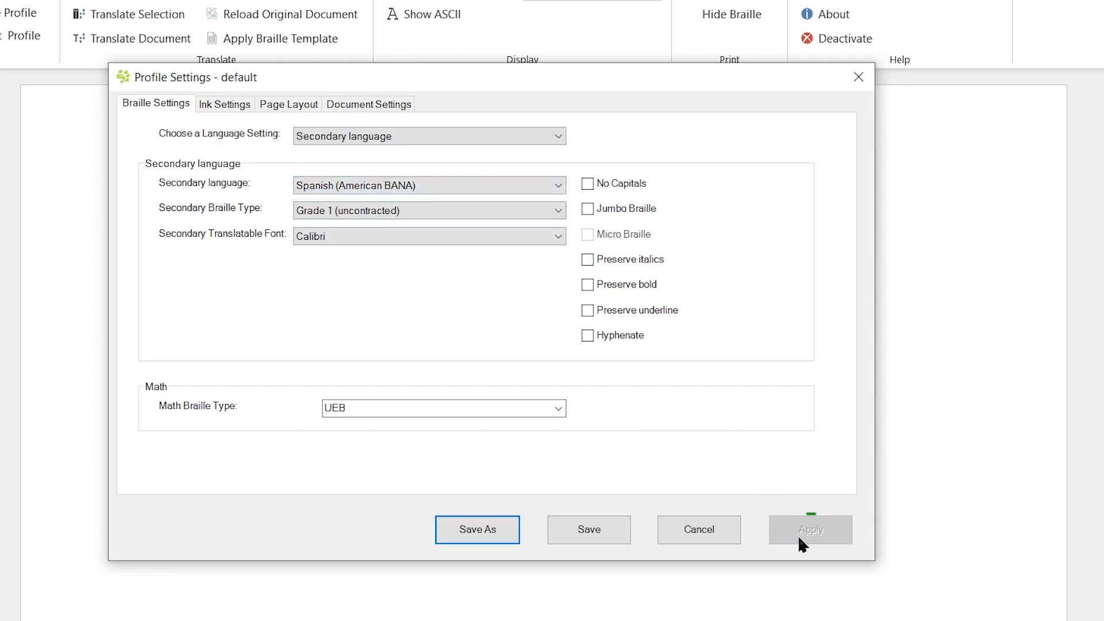
{"action": "left_click", "coordinate": [605, 527]}
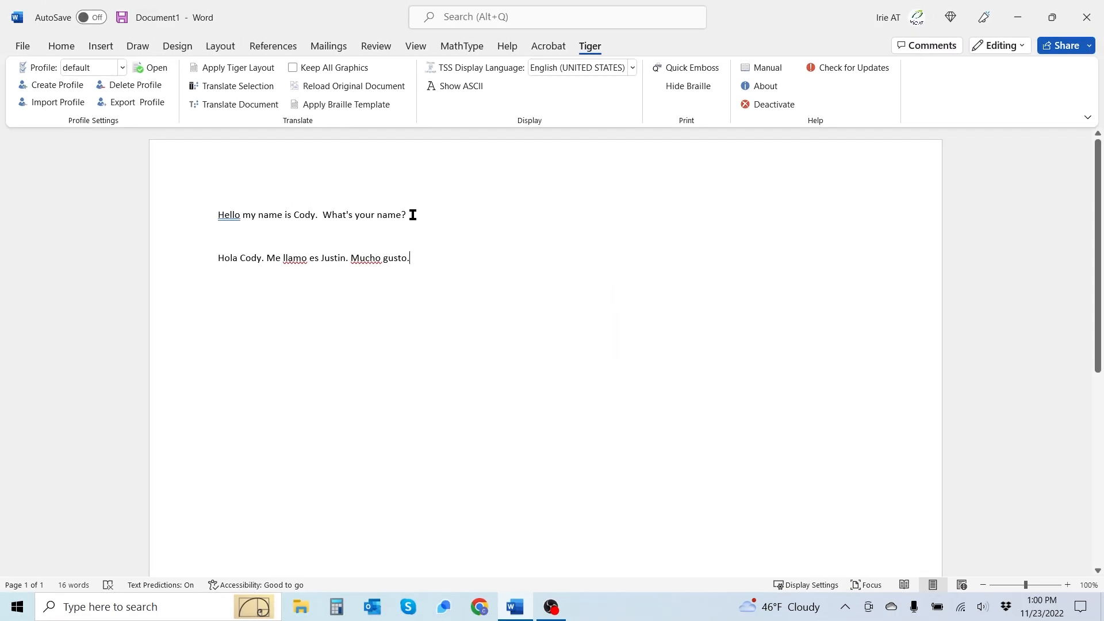
- Format the English line in Arial and the Spanish line in Calibri (Body)
{"action": "left_click_drag", "start_coordinate": [219, 214], "coordinate": [413, 218]}
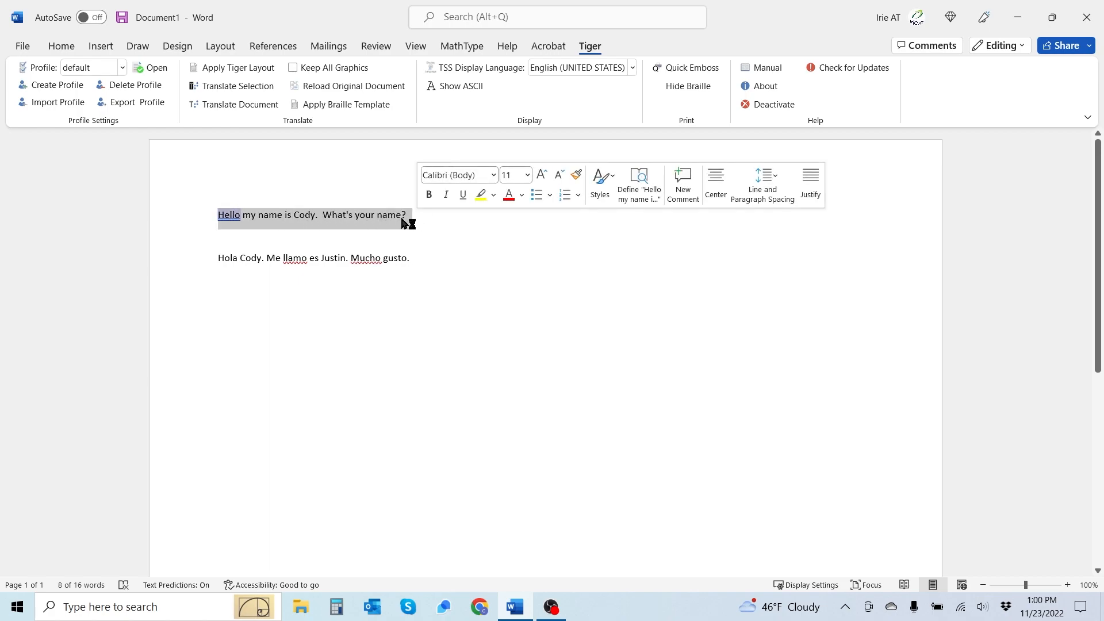
{"action": "left_click", "coordinate": [493, 176]}
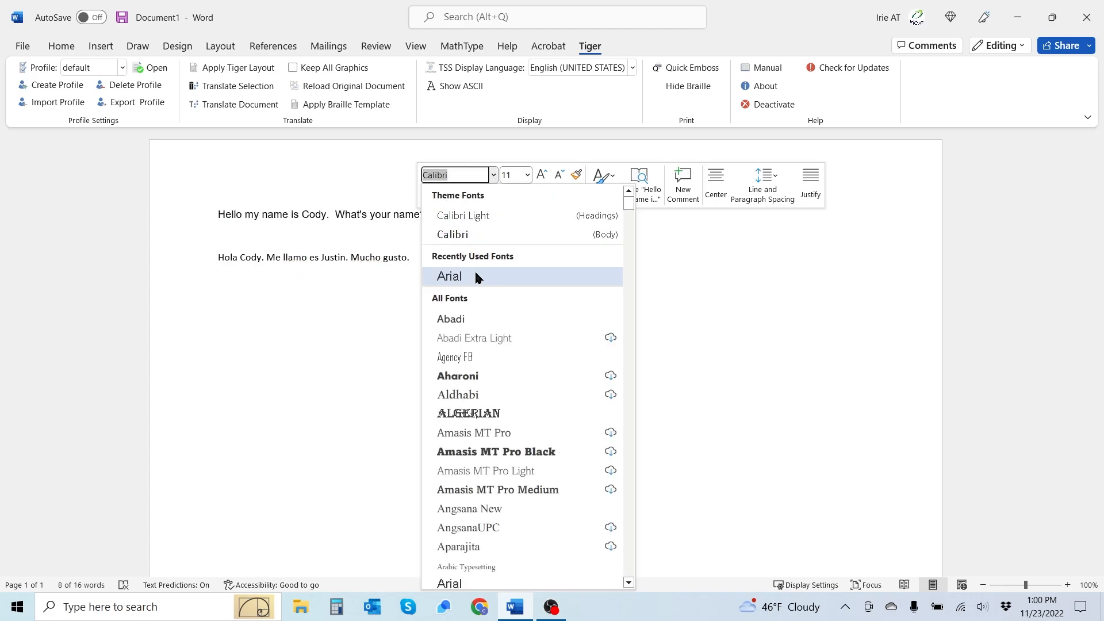
{"action": "left_click", "coordinate": [475, 275]}
{"action": "left_click_drag", "start_coordinate": [219, 257], "coordinate": [412, 262]}
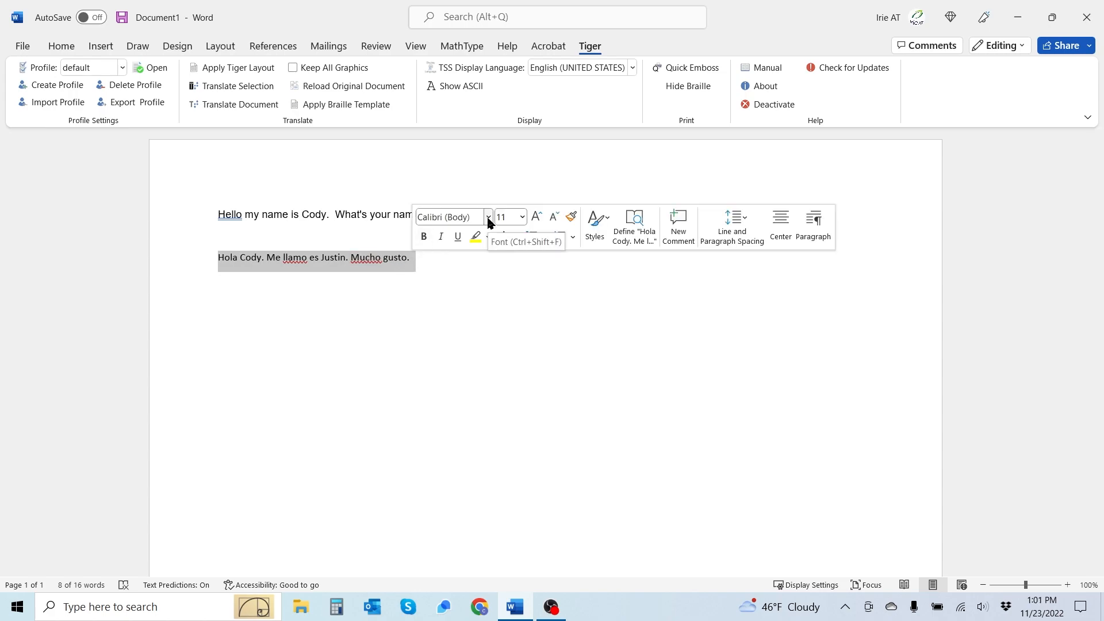
{"action": "left_click", "coordinate": [488, 222]}
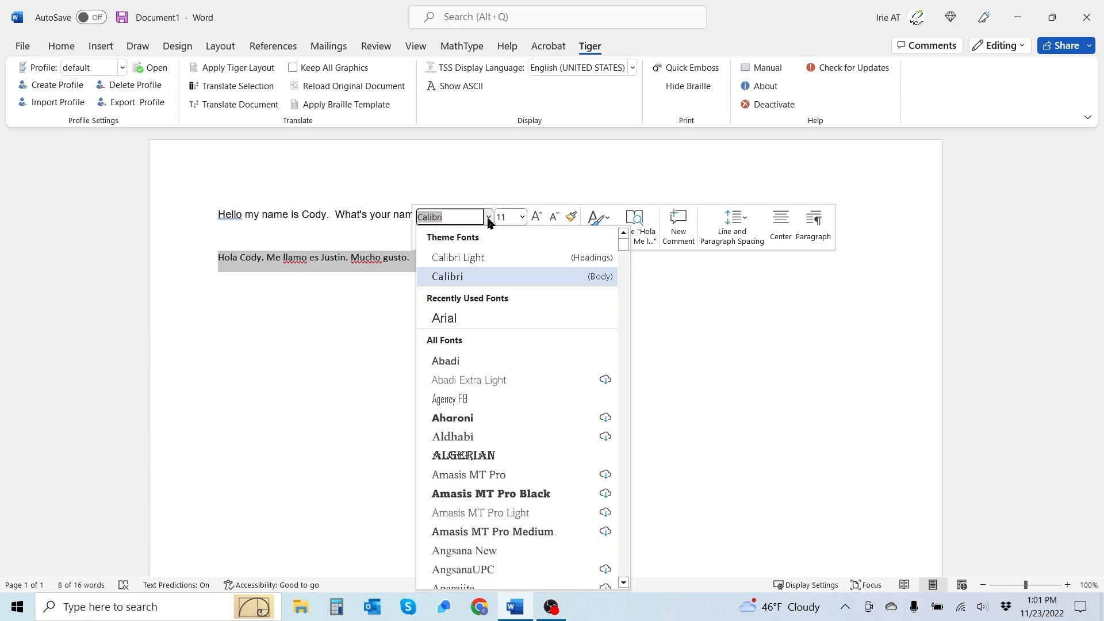
{"action": "left_click", "coordinate": [472, 268]}
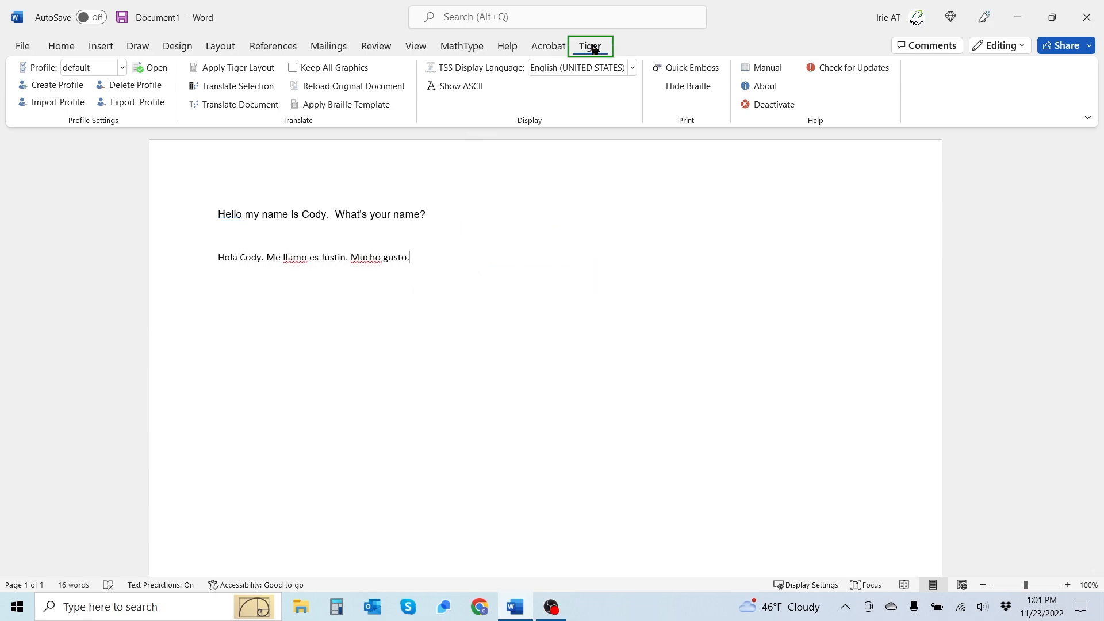
- Translate the whole document to braille, saving the file as "Spanish Class" on the Desktop
{"action": "left_click", "coordinate": [250, 107]}
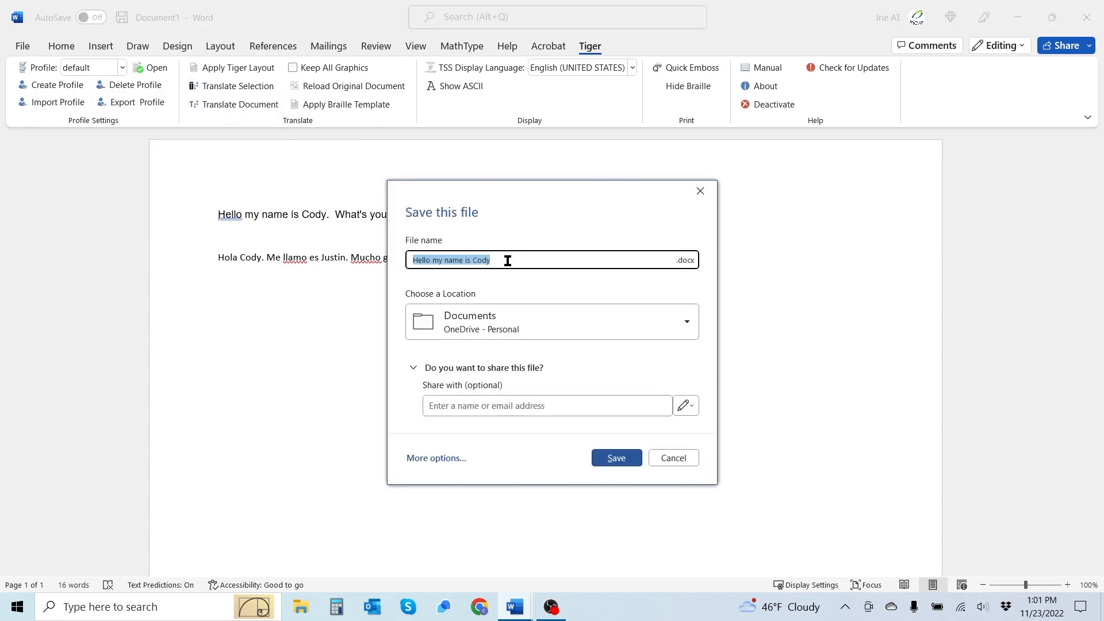
{"action": "type", "text": "Spanish Class"}
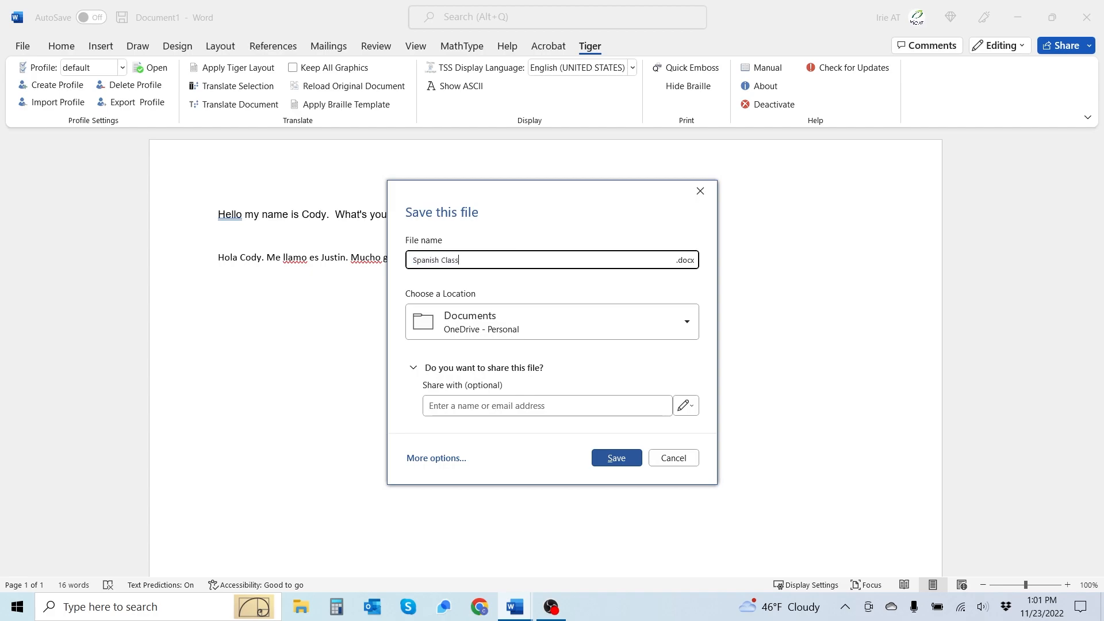
{"action": "left_click", "coordinate": [622, 321]}
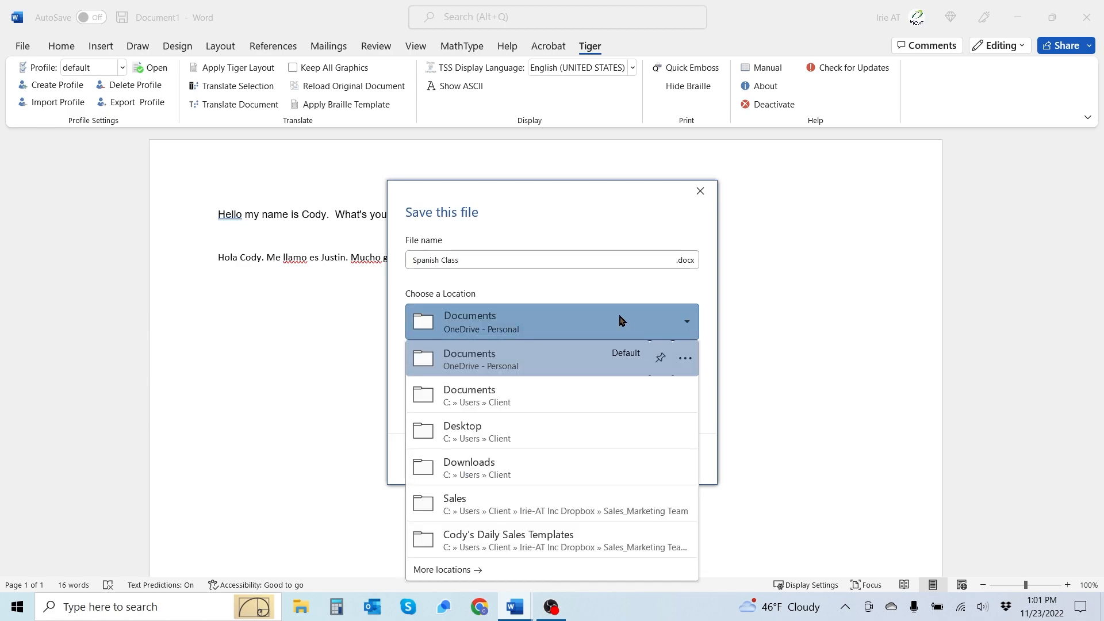
{"action": "left_click", "coordinate": [630, 460]}
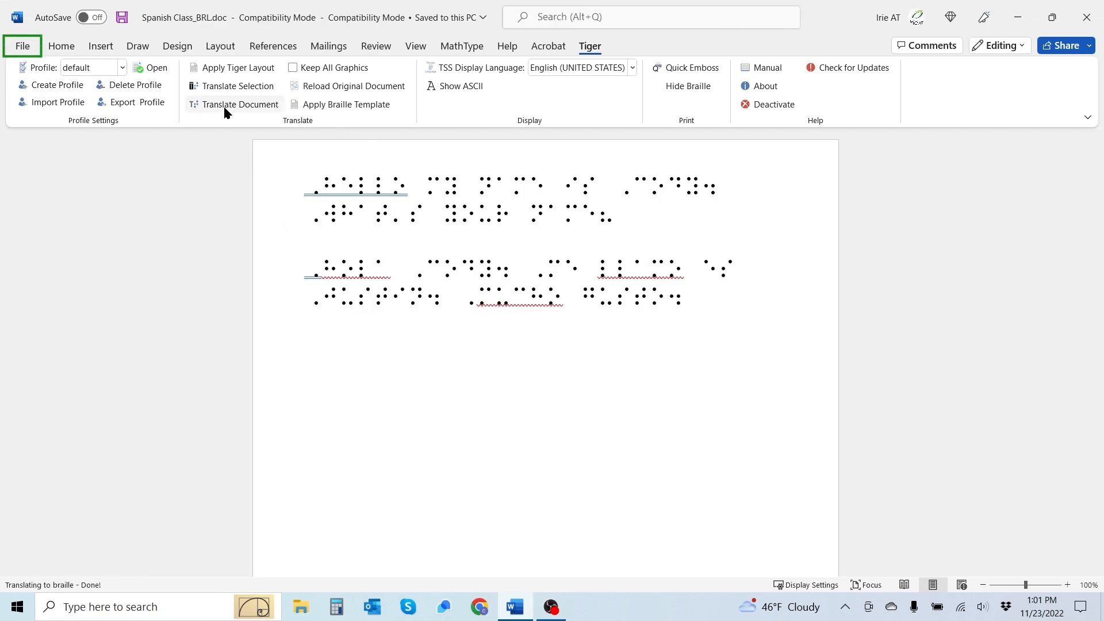
- Open the print settings and preview for the translated braille document
{"action": "left_click", "coordinate": [26, 48]}
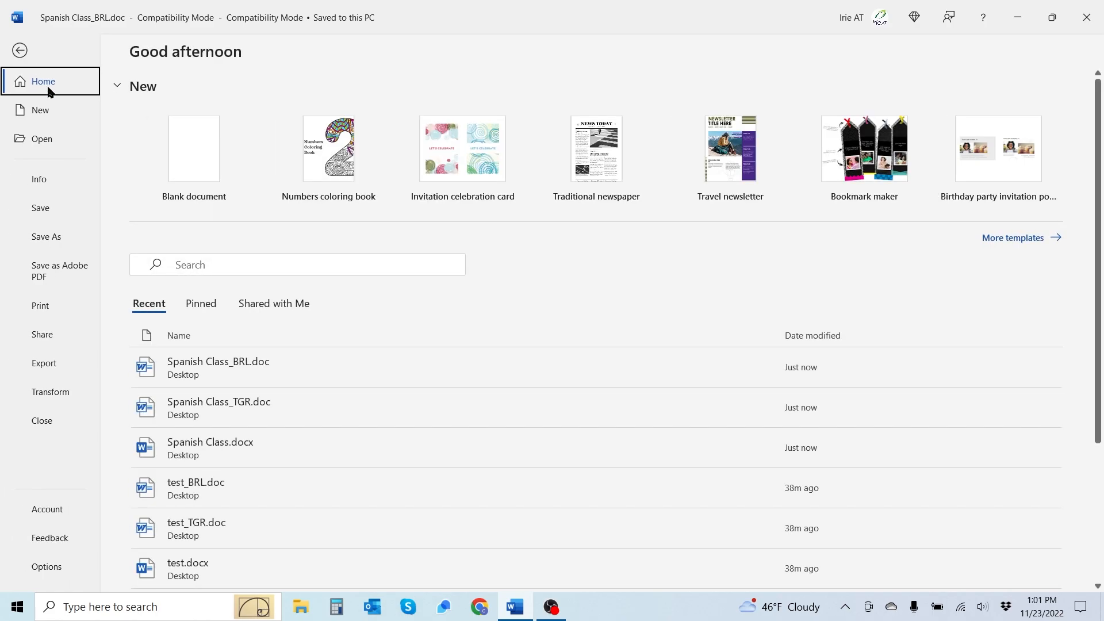
{"action": "left_click", "coordinate": [39, 307]}
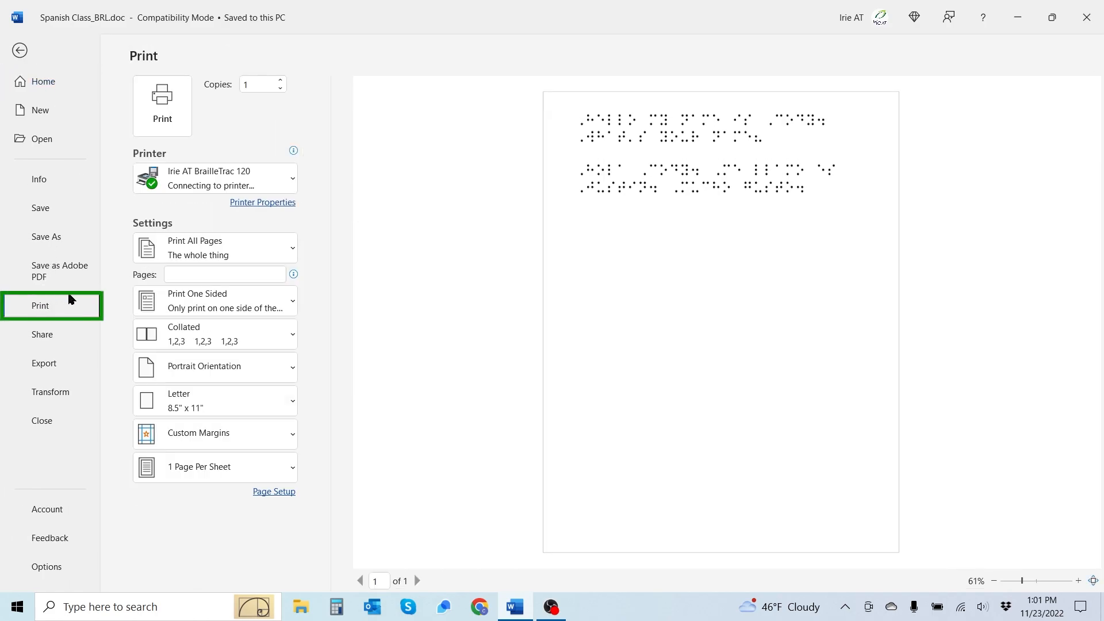